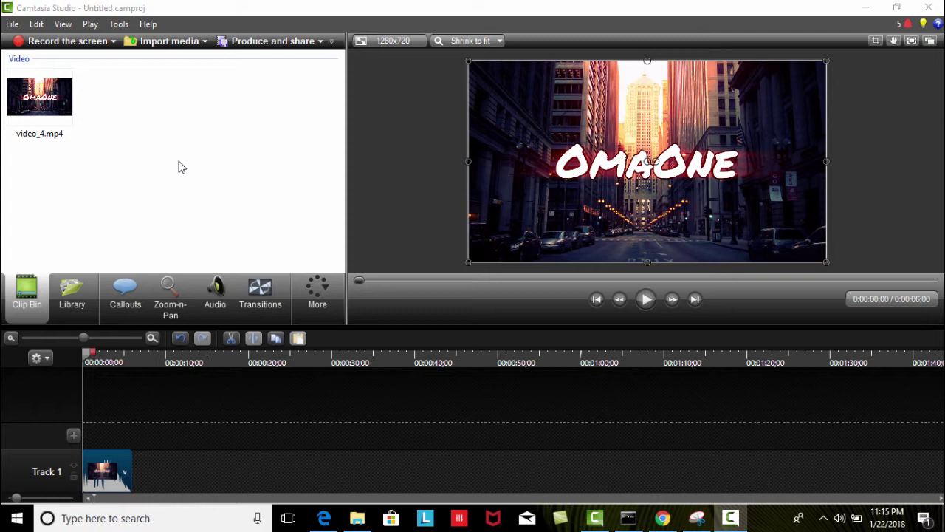
Step: Examine the file browser for importing media and close it without importing anything
click(178, 167)
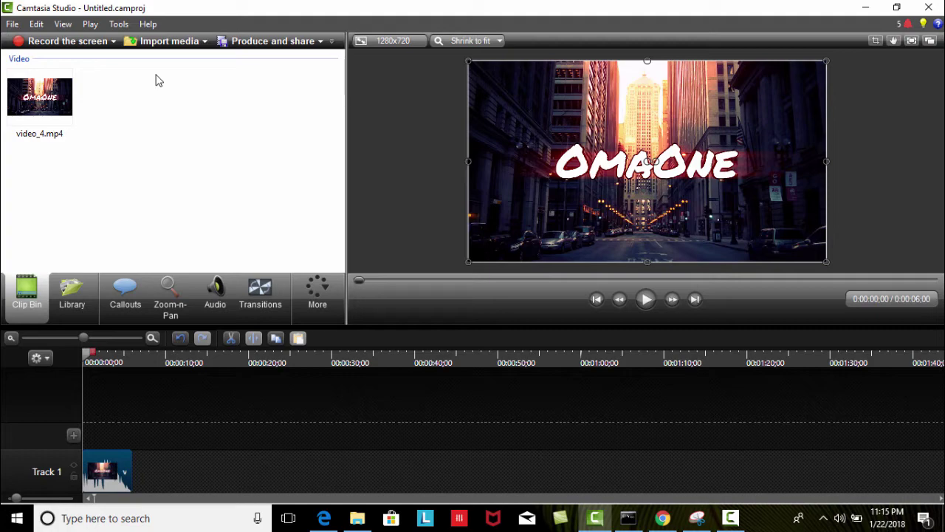
click(167, 42)
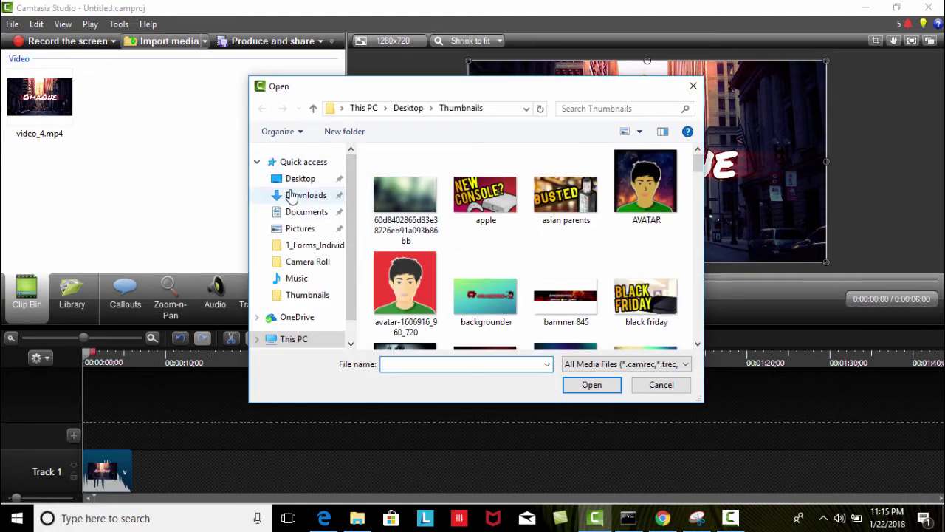
click(300, 179)
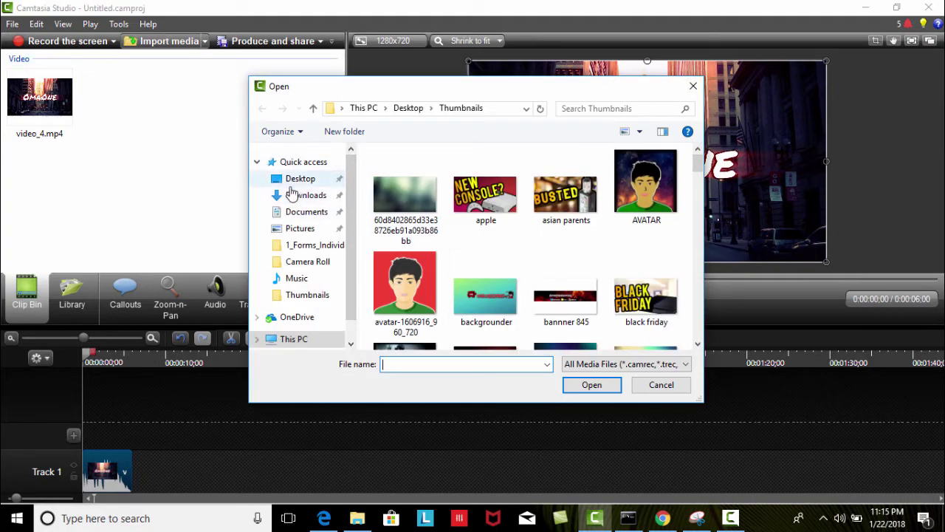
click(692, 85)
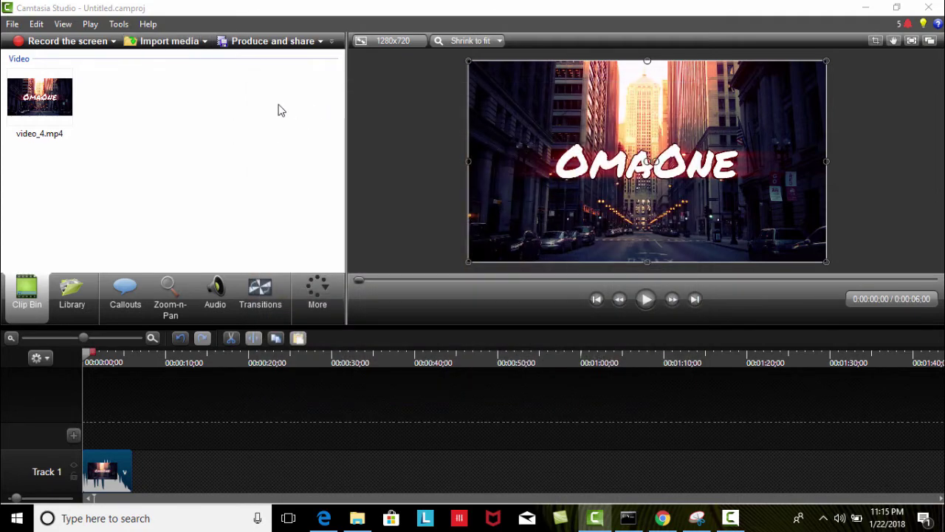
click(722, 517)
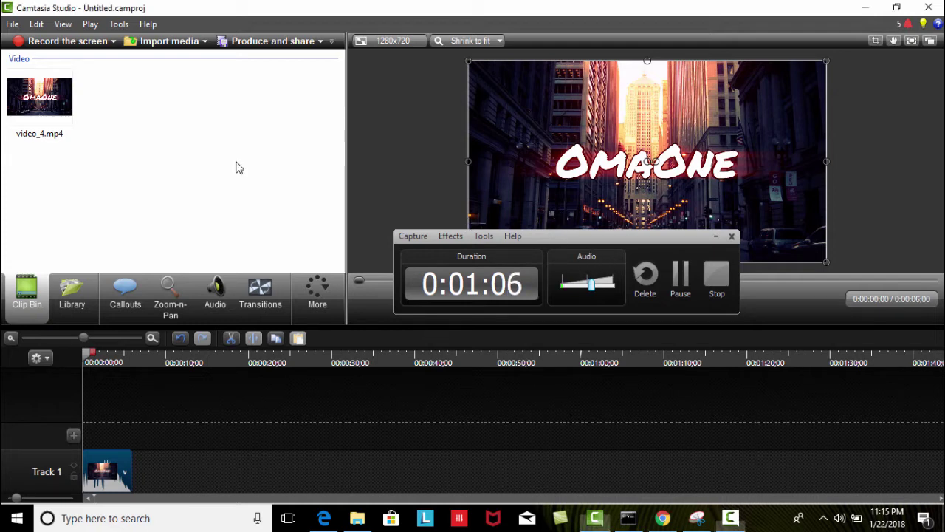
click(715, 236)
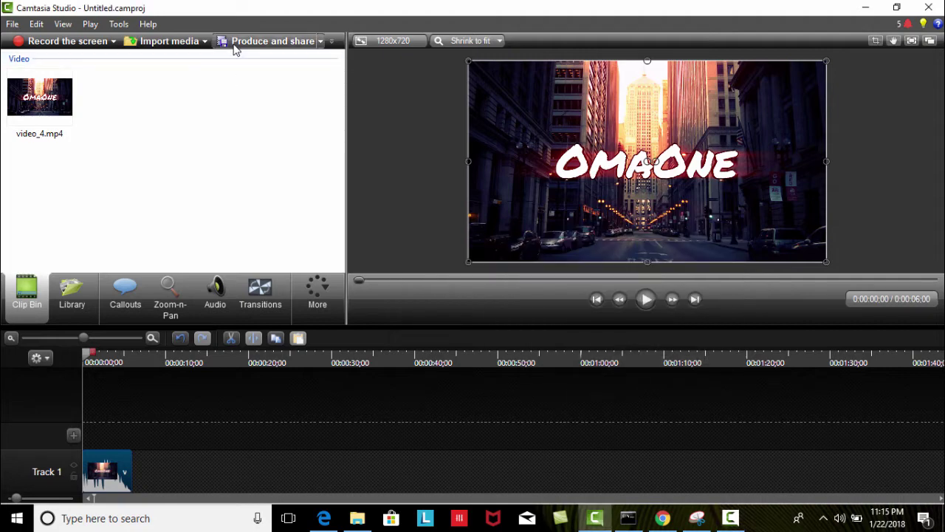
click(235, 45)
click(12, 432)
mouse_move(94, 469)
mouse_down()
mouse_move(151, 465)
mouse_move(94, 471)
mouse_up()
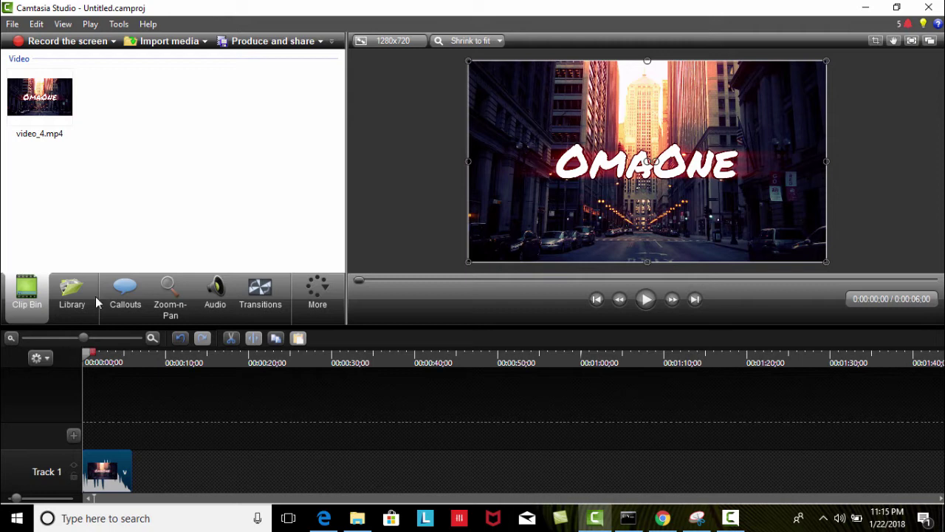
Step: Add a circle callout, move it to the upper-left area of the video frame, and enter "vklvkdlkvnDkl" as its text
click(125, 294)
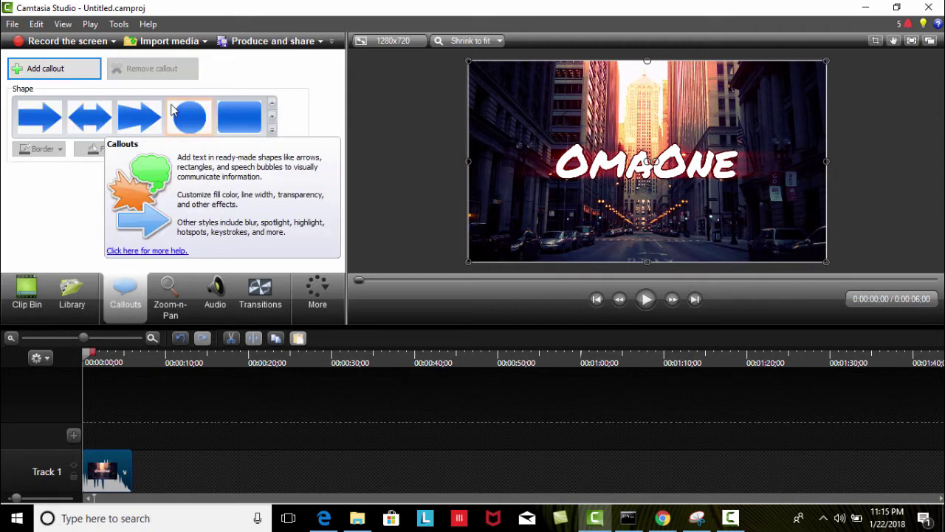
click(189, 116)
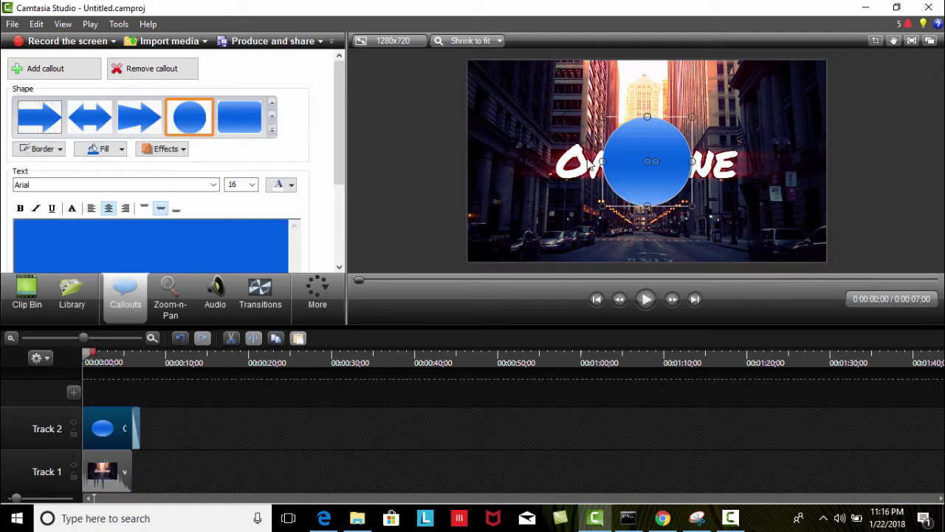
drag(617, 140, 496, 103)
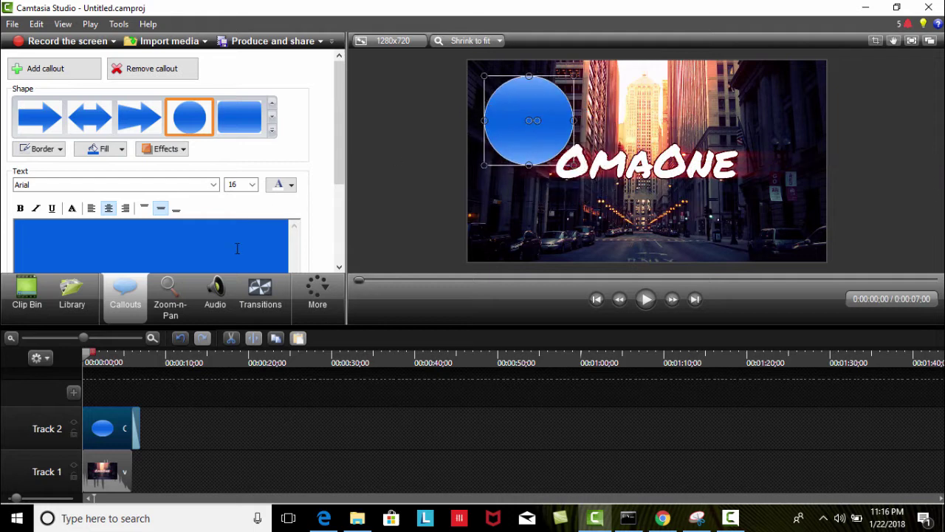
text(vklvkdlkvnDkl)
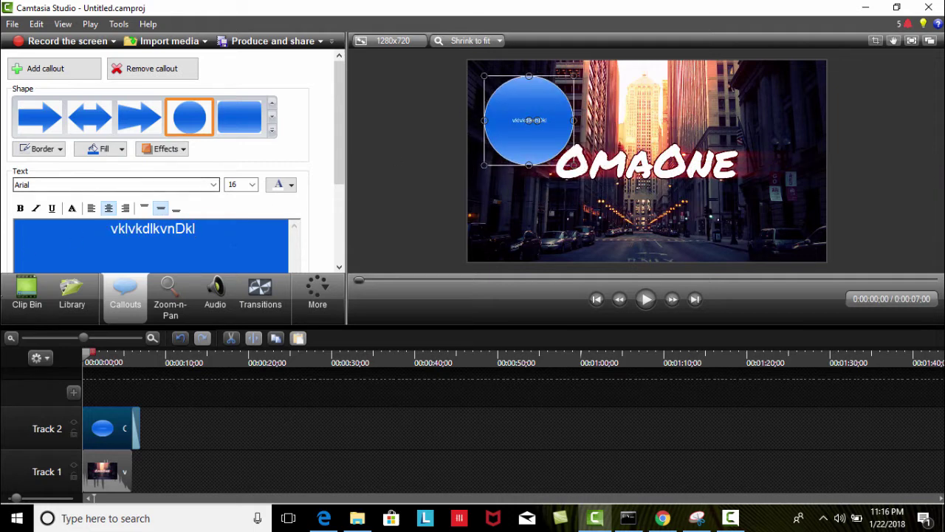
click(10, 298)
click(125, 295)
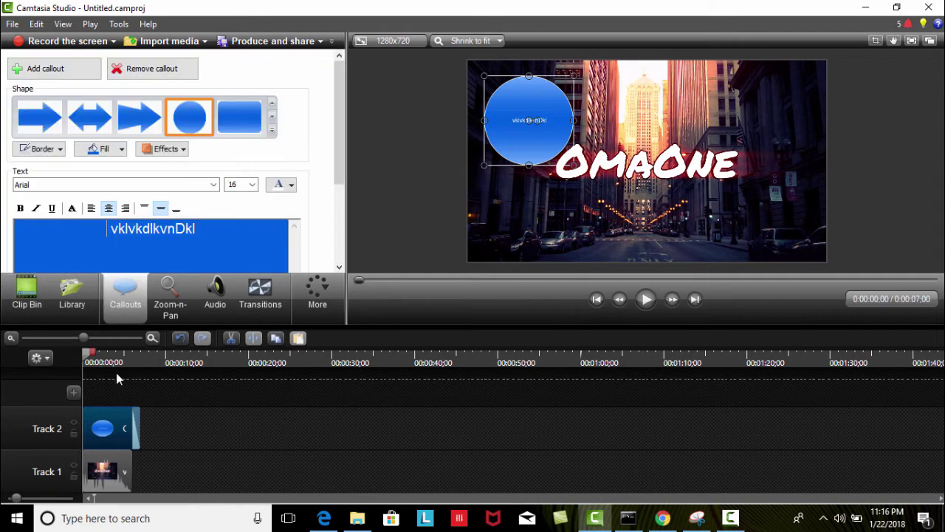
Step: Delete the circle callout from Track 2
right_click(116, 432)
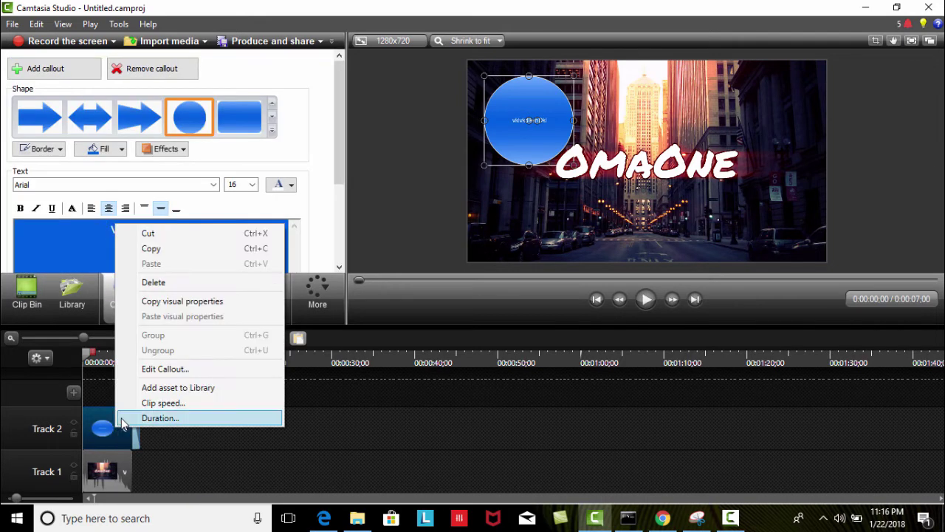
click(157, 284)
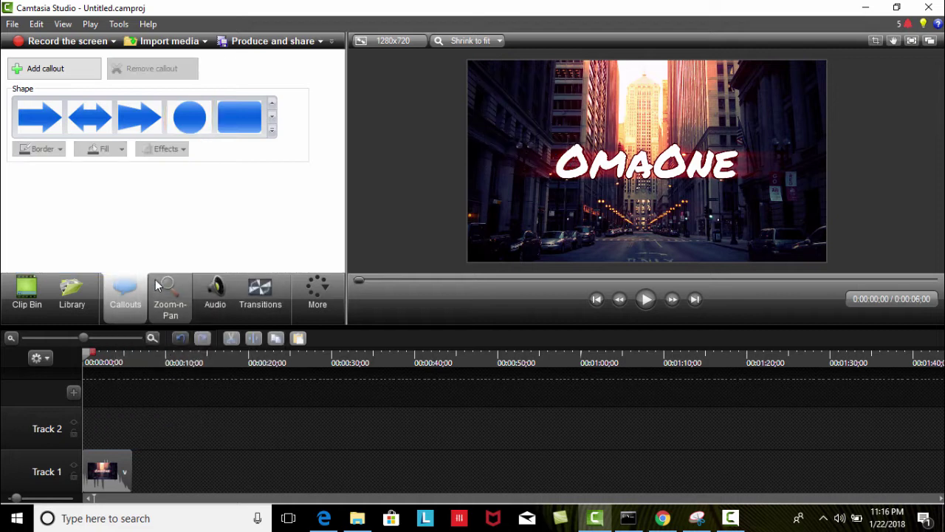
Step: Look through the project's clips, Zoom-n-Pan controls, transitions and audio editing tools, and return to the clips
click(46, 291)
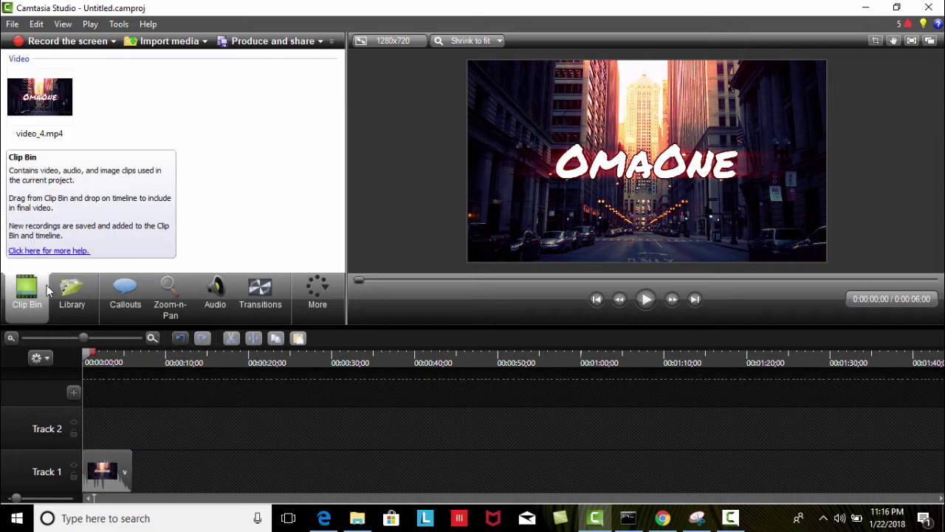
click(168, 280)
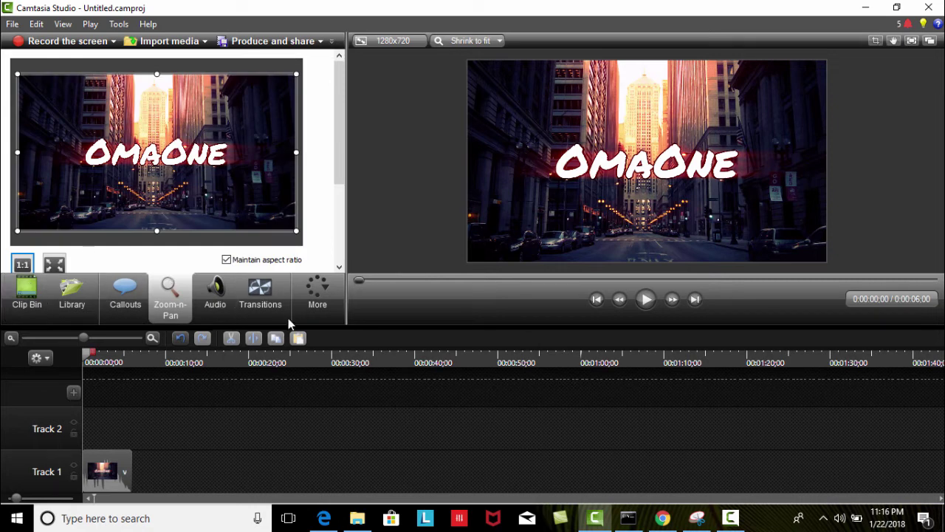
click(271, 299)
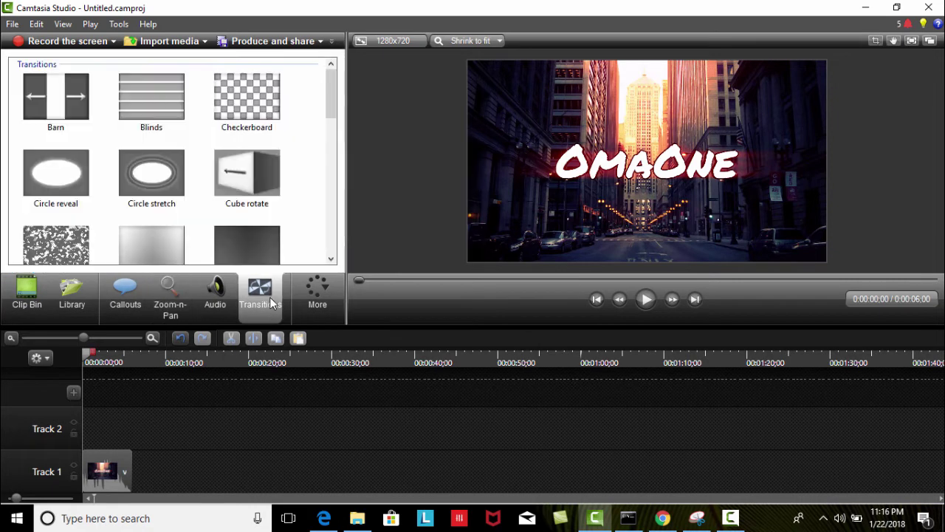
click(214, 294)
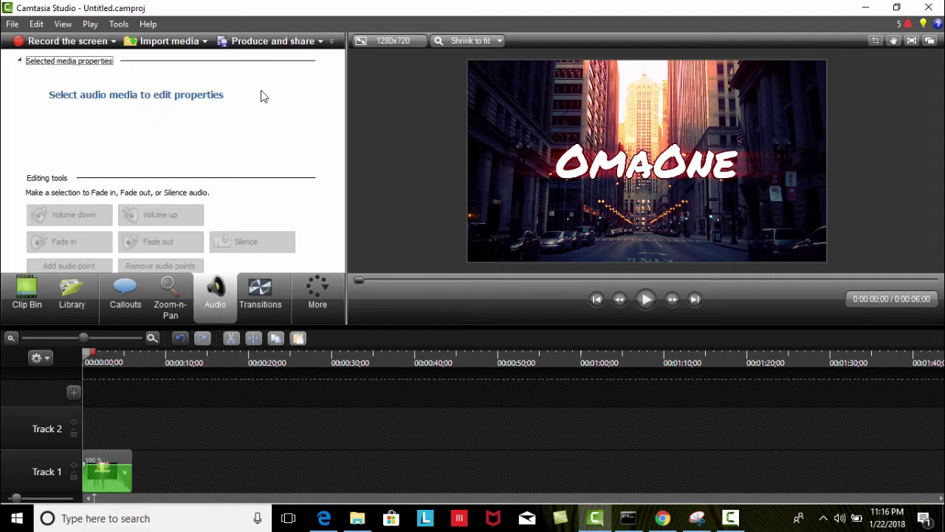
click(9, 294)
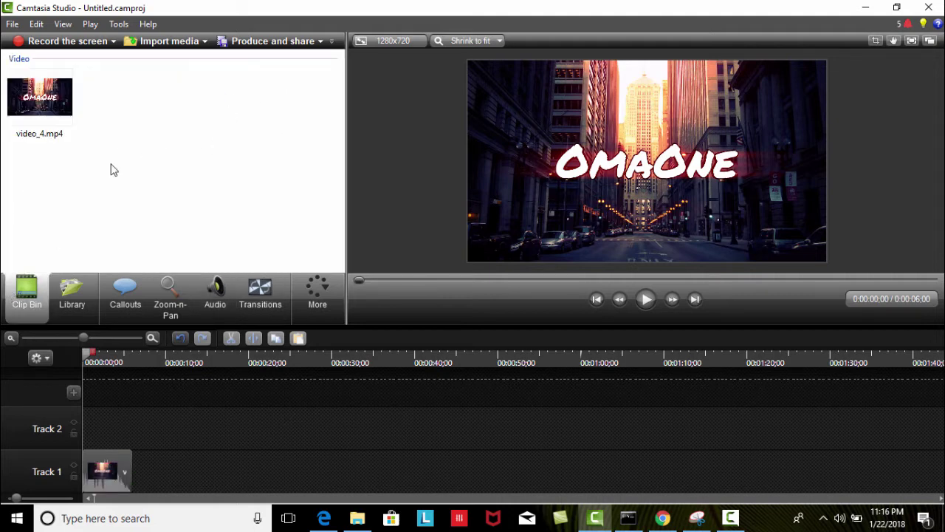
Step: Open the production preset manager from the Production Wizard and display the "YouTube Channel OmaOnegaming" preset
click(274, 42)
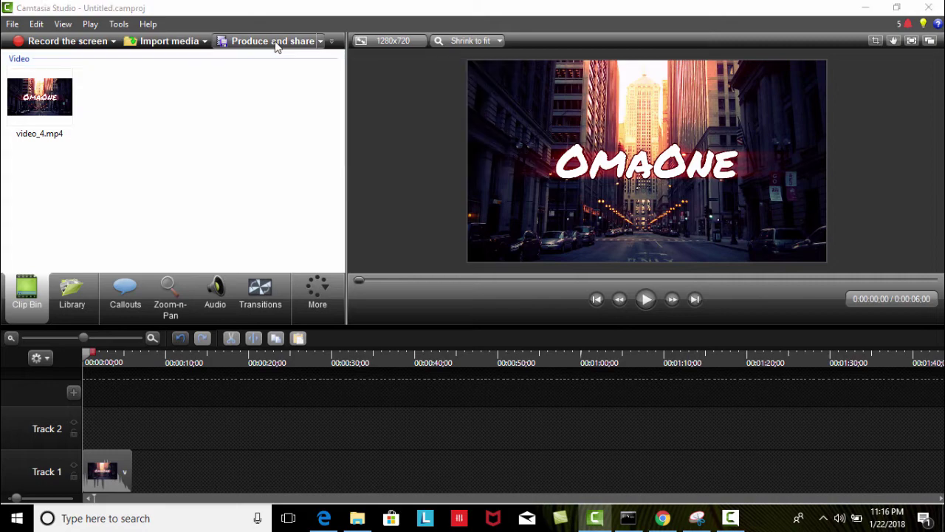
click(493, 137)
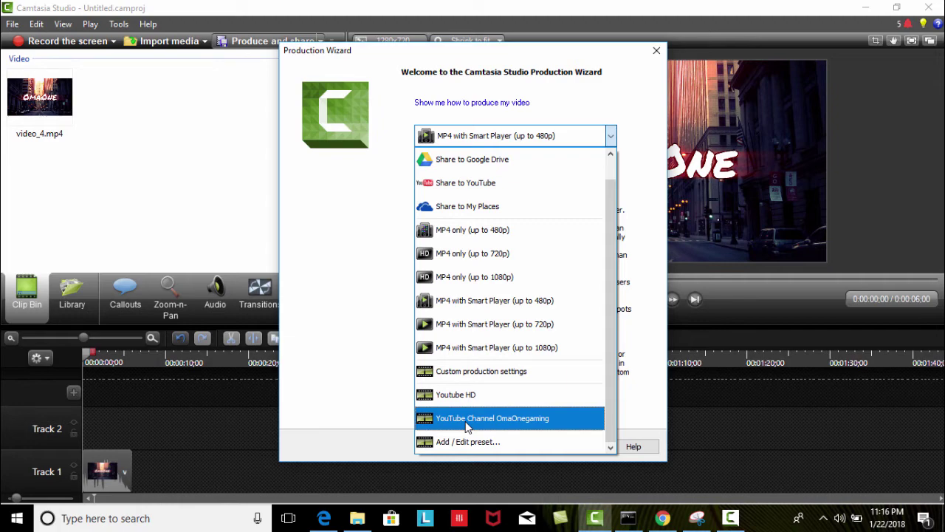
click(464, 439)
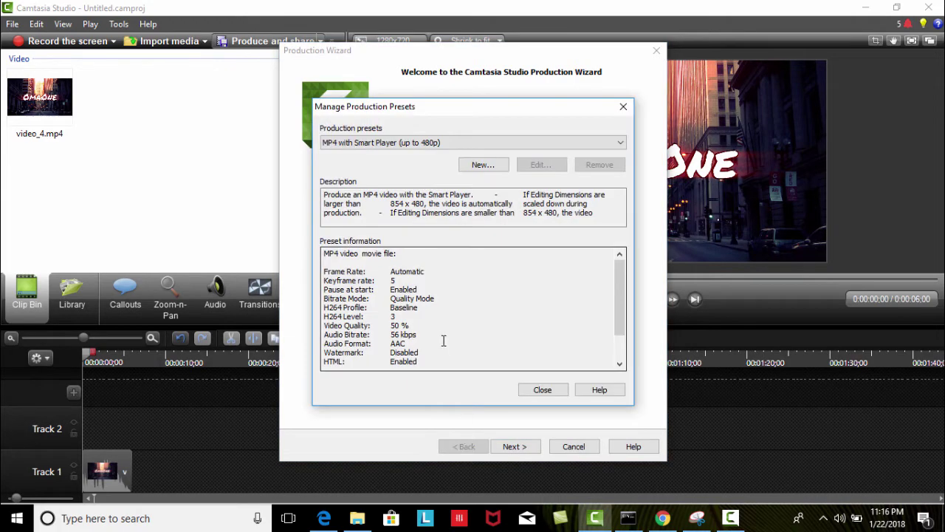
click(384, 142)
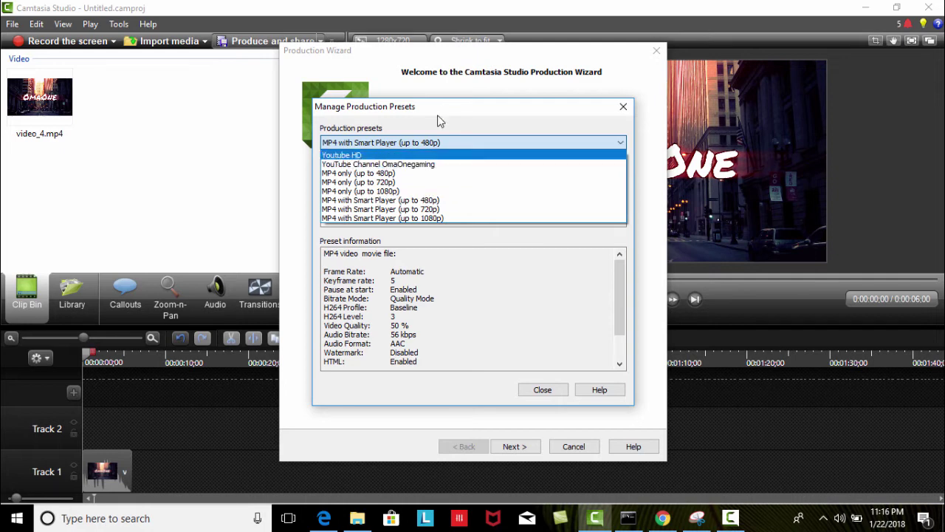
click(433, 144)
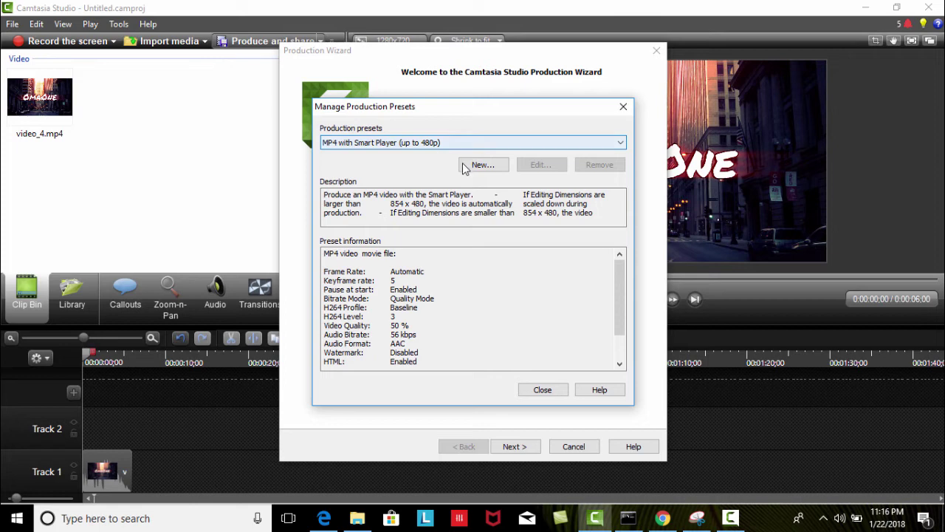
click(425, 142)
click(419, 165)
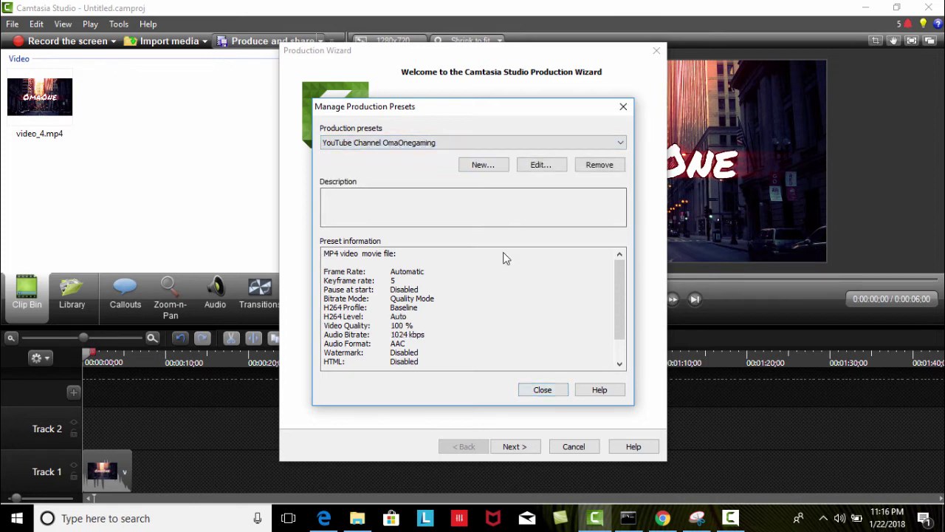
Step: Review the preset's format, controller, size, video, audio and watermark settings, and close the production dialogs without saving
click(537, 165)
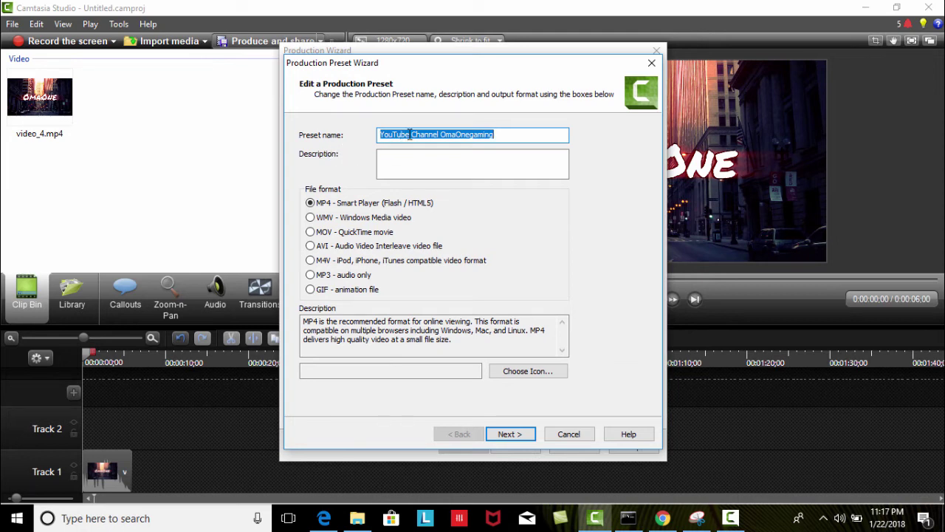
click(502, 441)
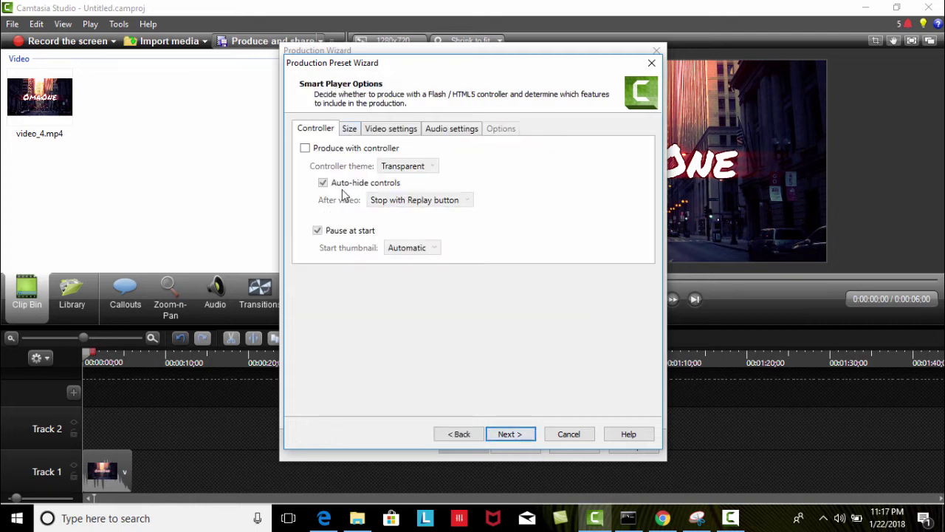
click(350, 130)
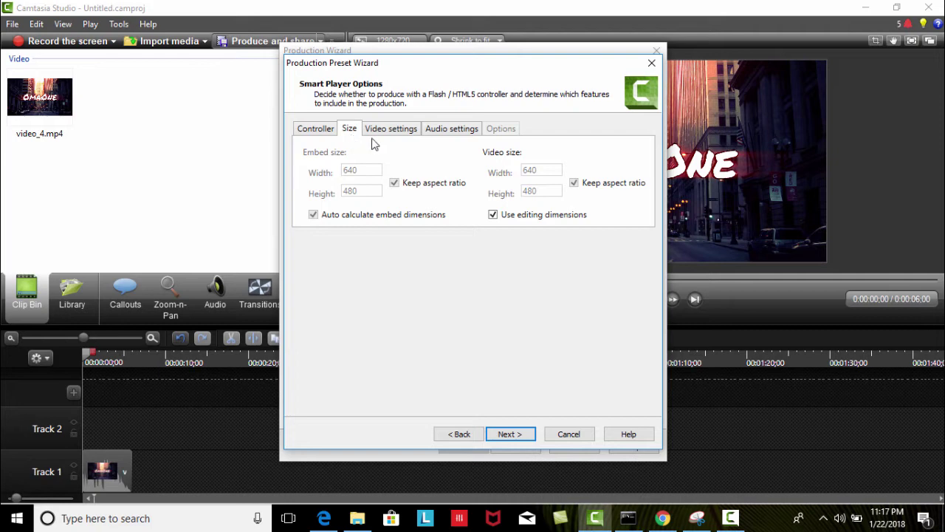
click(384, 129)
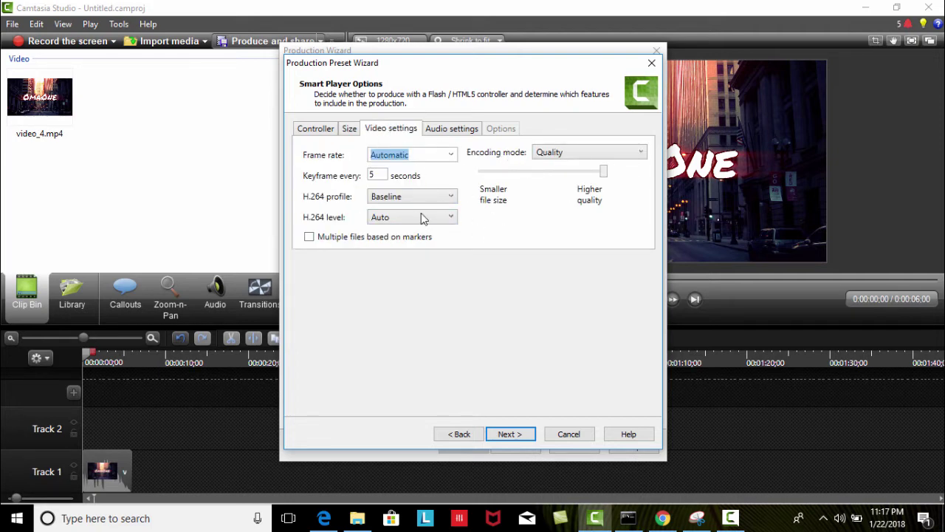
click(452, 129)
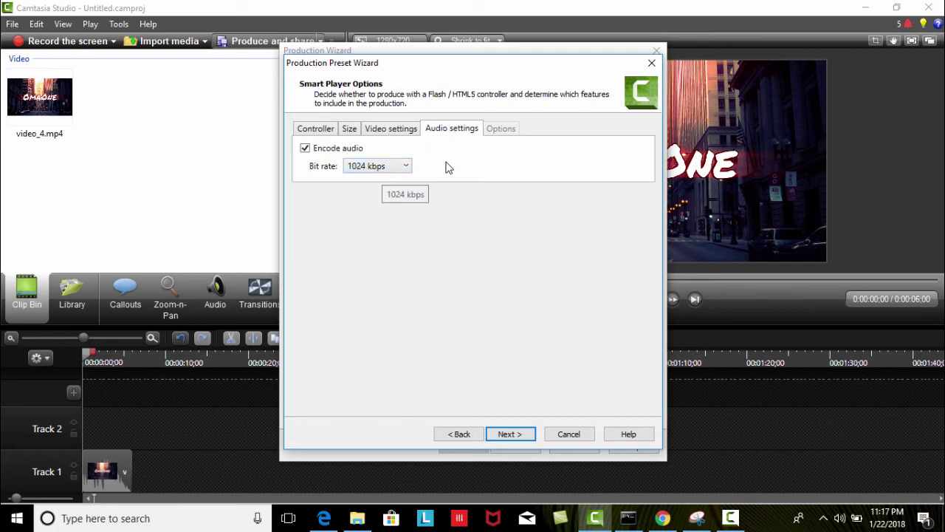
click(508, 435)
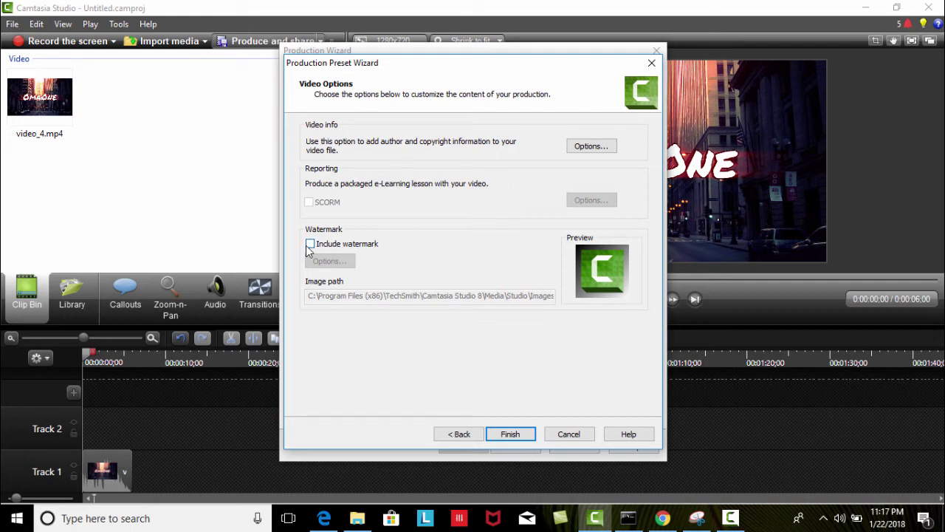
click(651, 64)
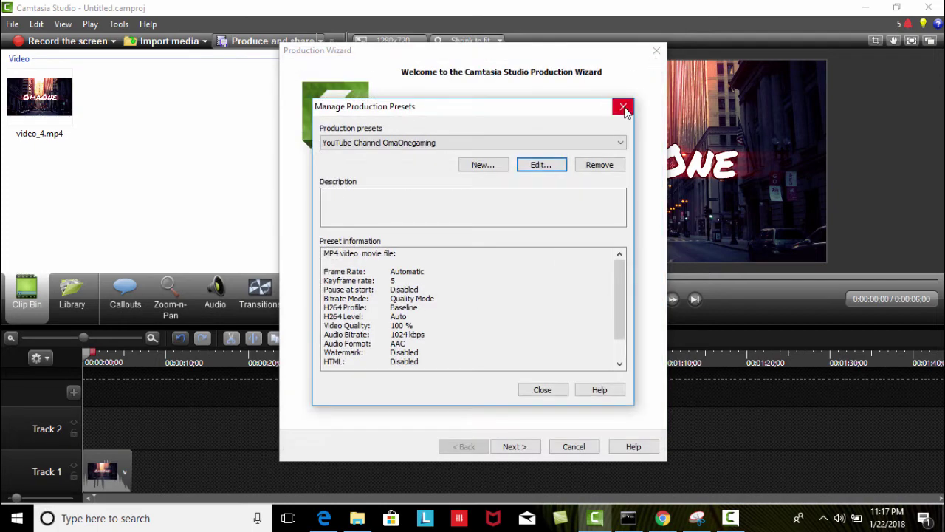
click(623, 106)
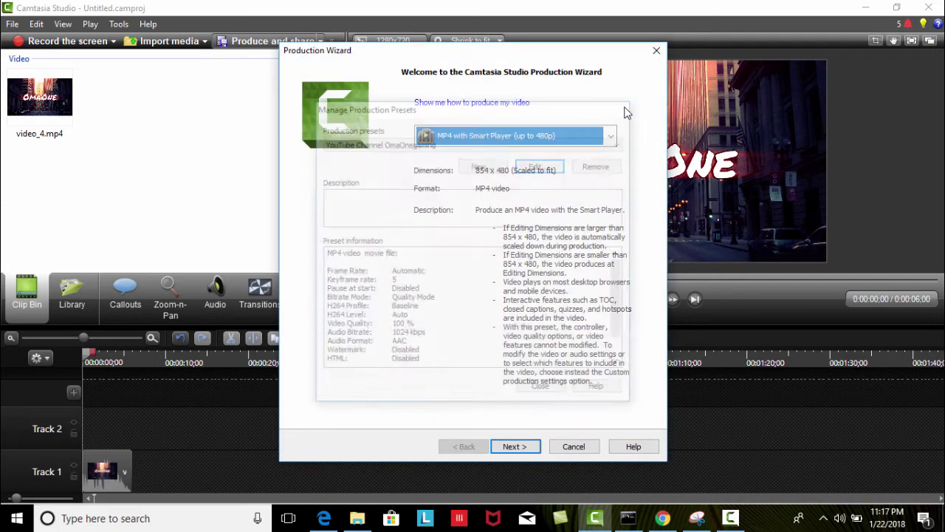
click(656, 51)
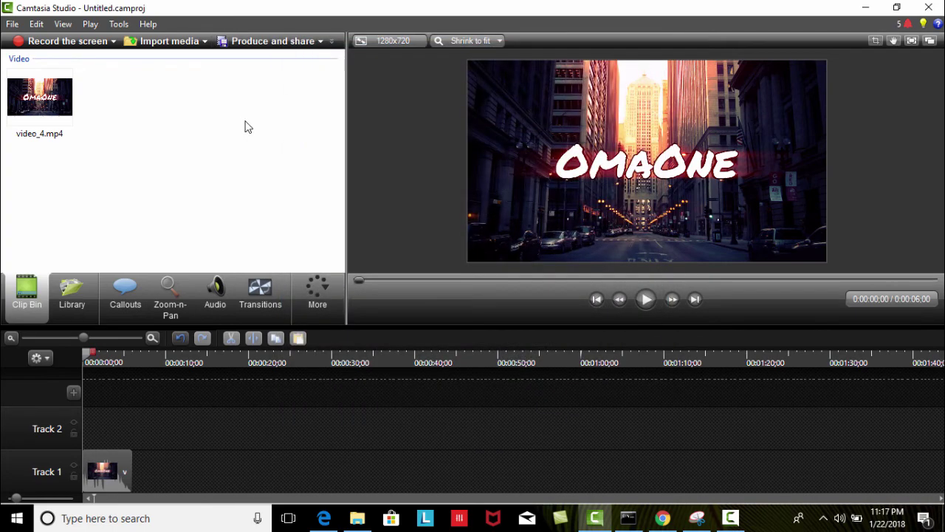
Step: Shrink the OmaOne clip on the canvas to about three quarters of its size, and rotate it 90 degrees clockwise near the centre
click(705, 191)
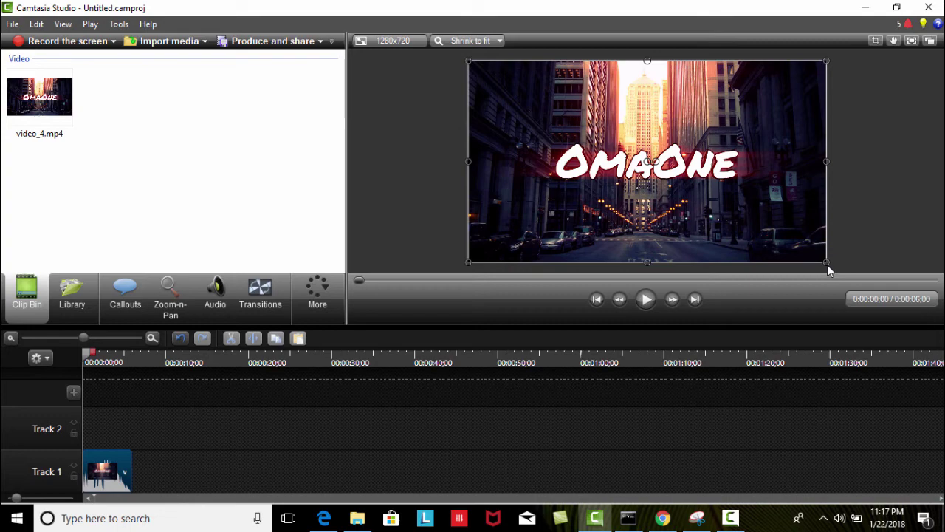
drag(827, 263, 744, 215)
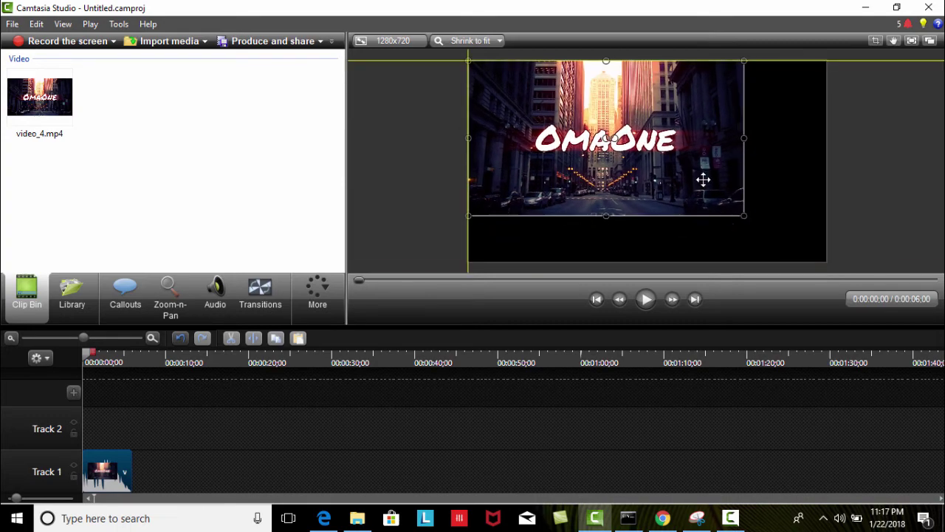
drag(703, 179, 719, 200)
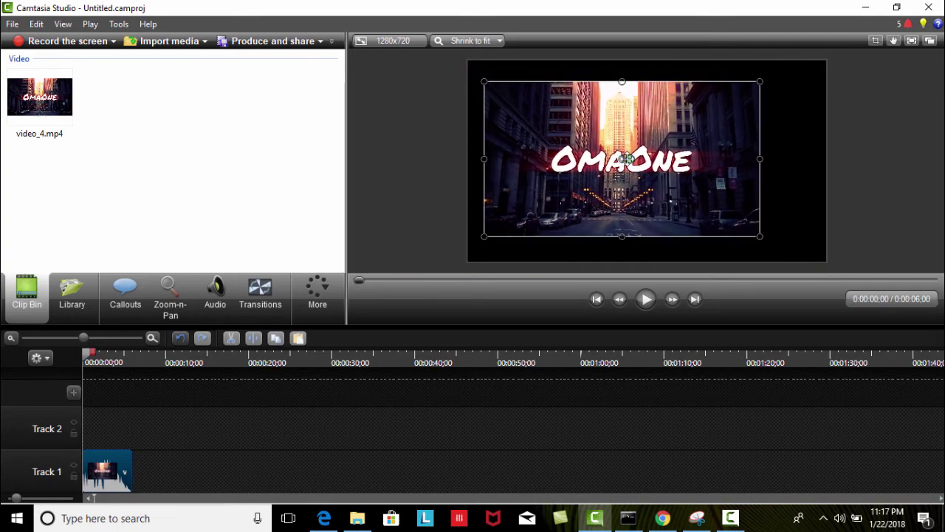
drag(627, 158, 670, 162)
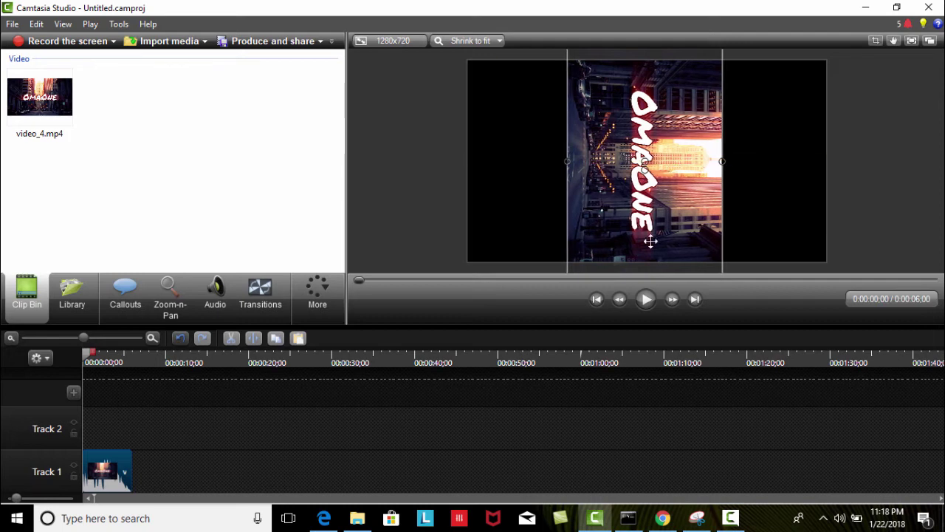
Step: Play a few seconds of the rotated clip in the preview and pause it
click(646, 301)
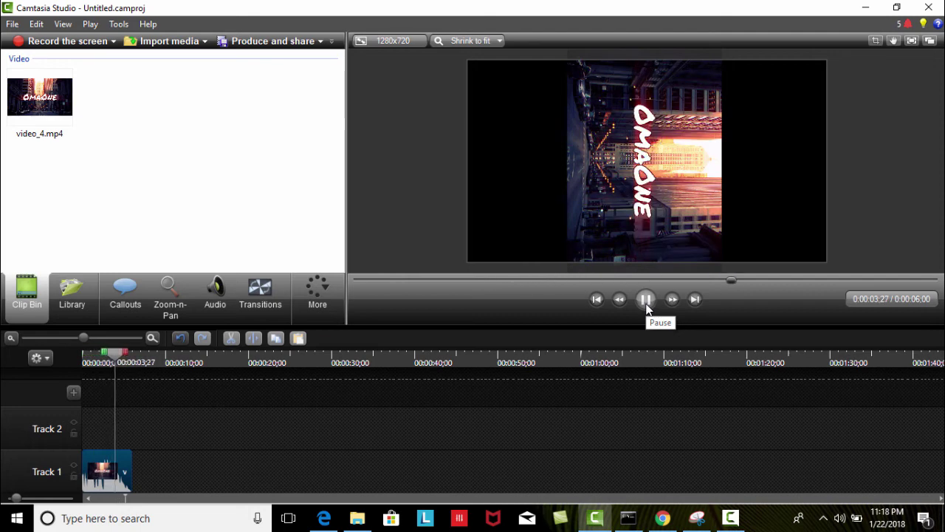
click(646, 301)
Step: Rotate the OmaOne clip back upright, enlarge it to fill the canvas, and deselect it
mouse_move(663, 212)
mouse_down()
mouse_move(665, 234)
mouse_move(669, 198)
mouse_up()
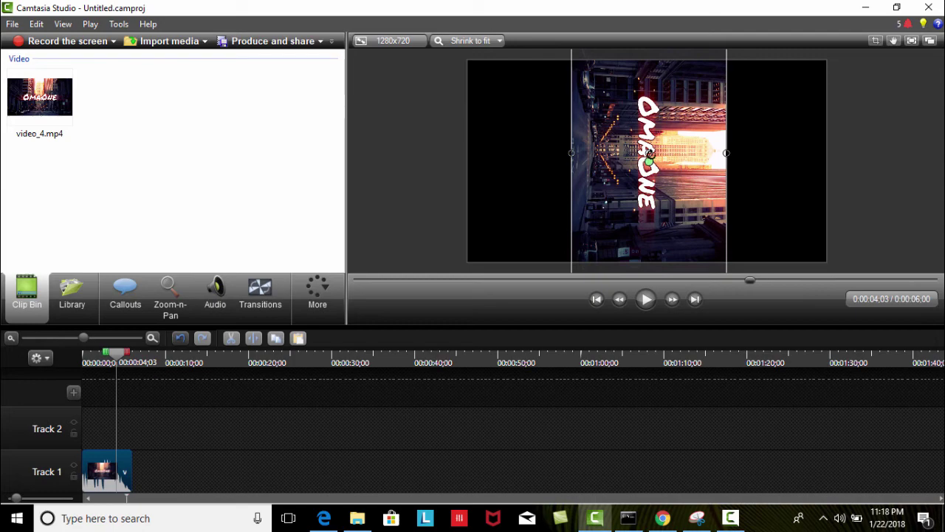
mouse_move(648, 158)
mouse_down()
mouse_move(655, 153)
mouse_move(666, 179)
mouse_move(639, 173)
mouse_up()
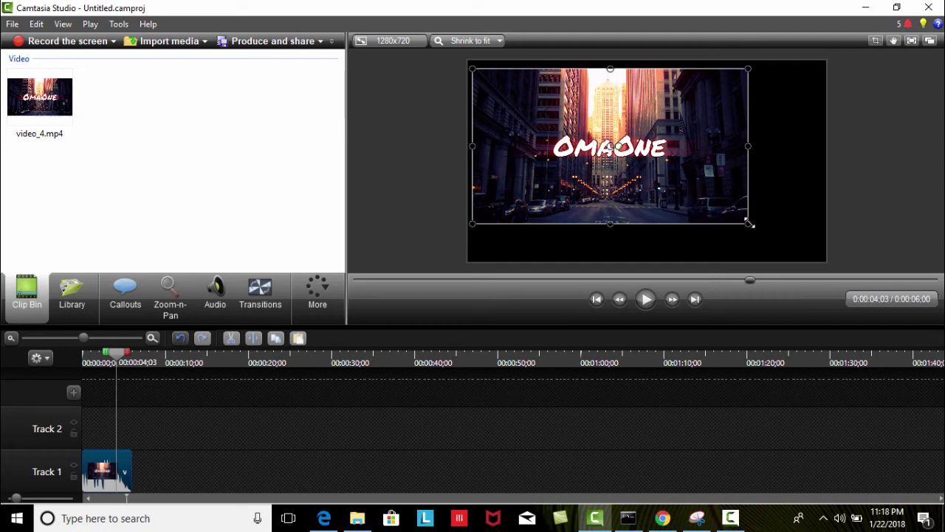
drag(748, 223, 785, 240)
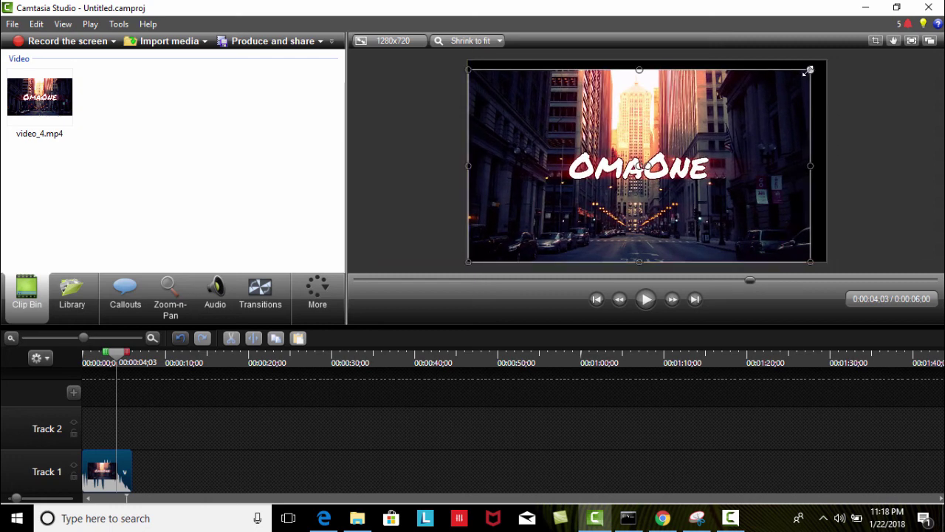
drag(810, 71, 821, 64)
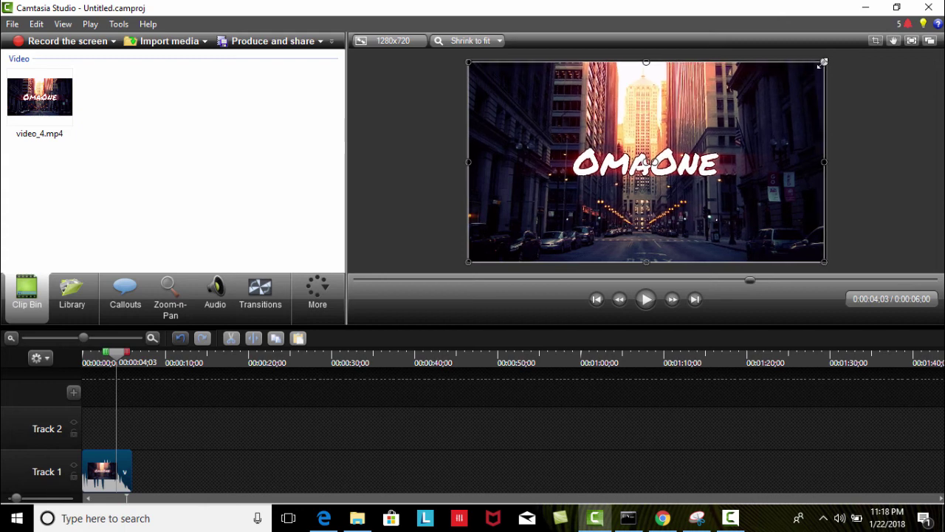
click(452, 213)
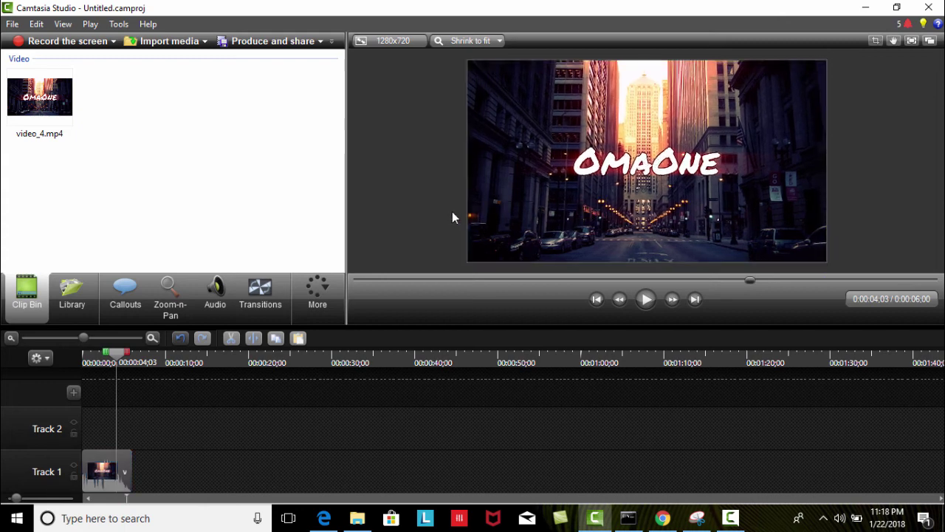